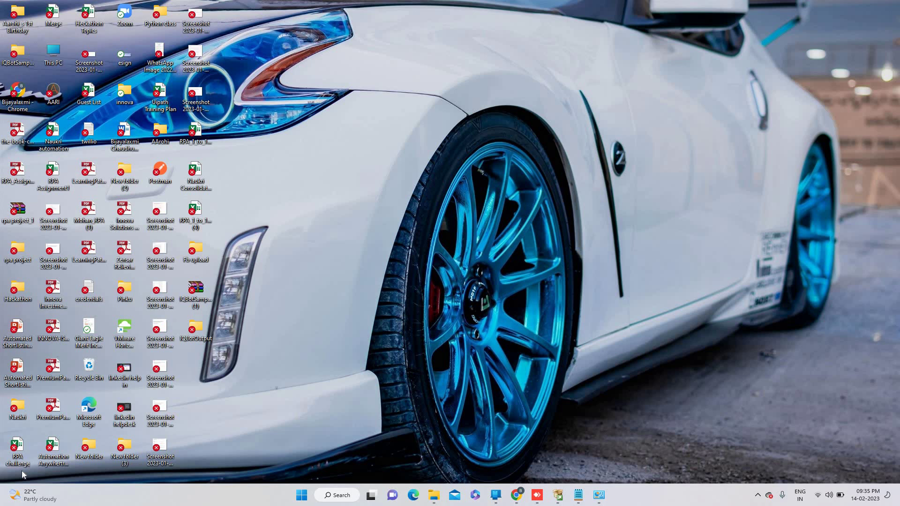
# Switch to the Text Automation bot editor in Chrome.
pyautogui.click(517, 495)
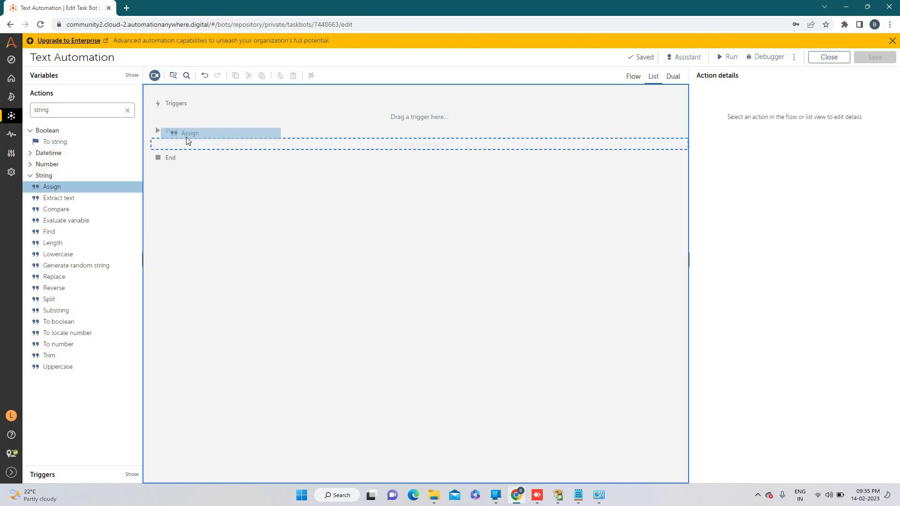
# Add a String Assign step under Start and look up the D:\RPA folder path.
pyautogui.moveTo(54, 188); pyautogui.dragTo(48, 157)
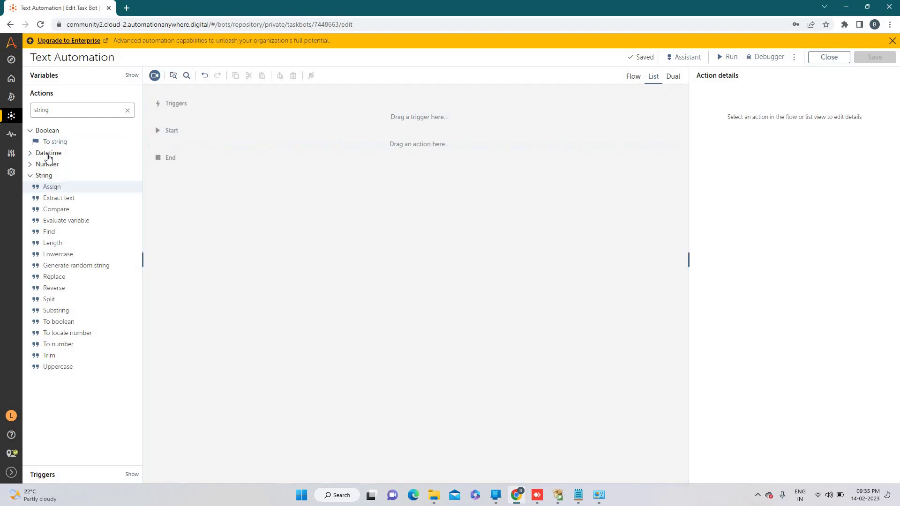
pyautogui.doubleClick(101, 186)
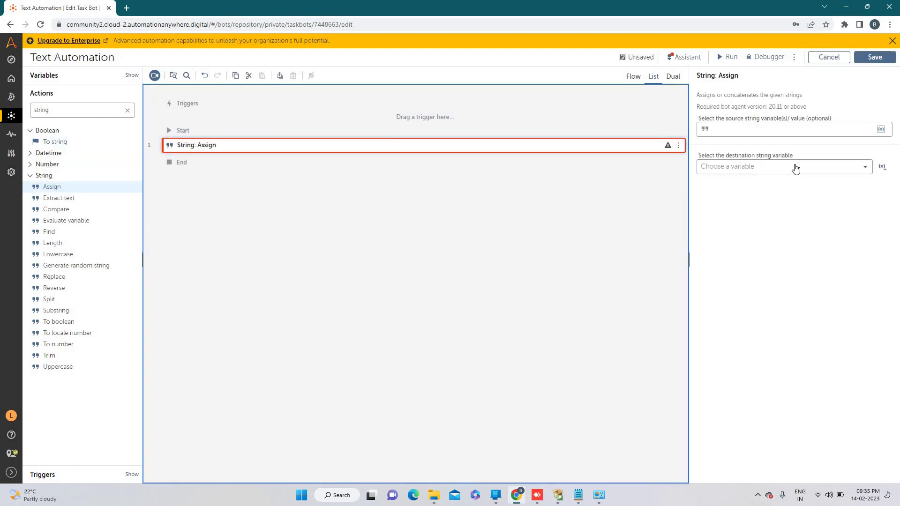
pyautogui.click(431, 496)
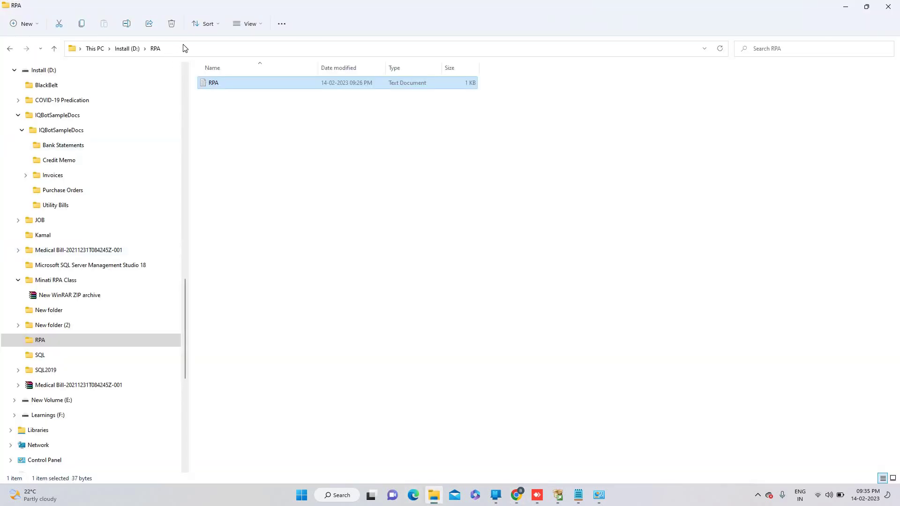
pyautogui.click(183, 48)
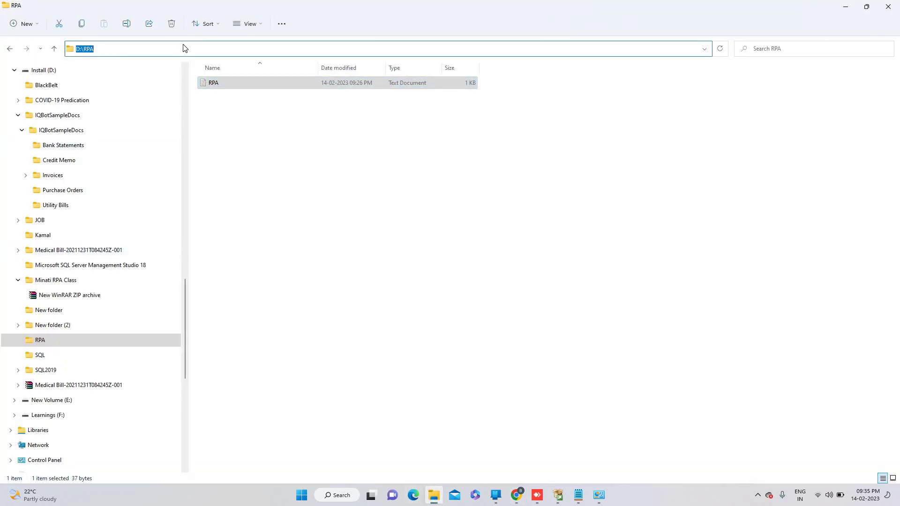
pyautogui.hotkey('alt', 'Tab')
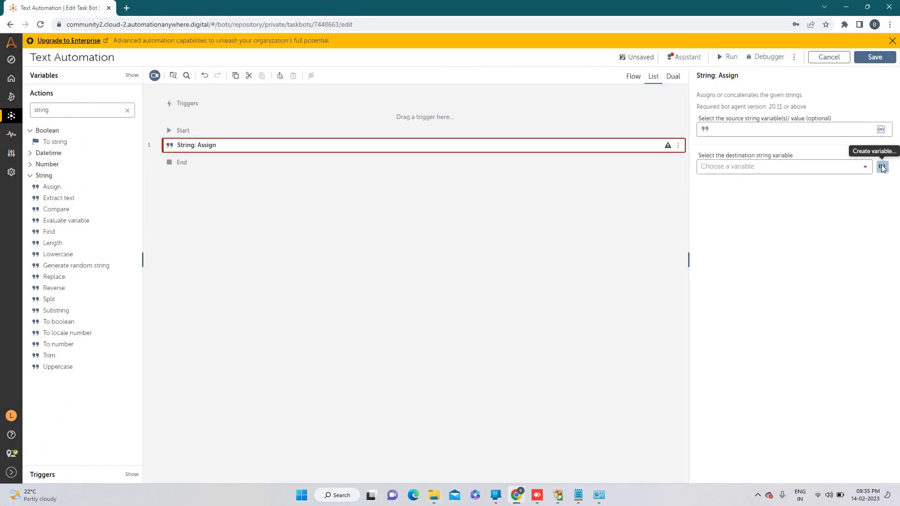
# Assign D:\RPA to a new FolderPath string variable and save the bot.
pyautogui.click(882, 168)
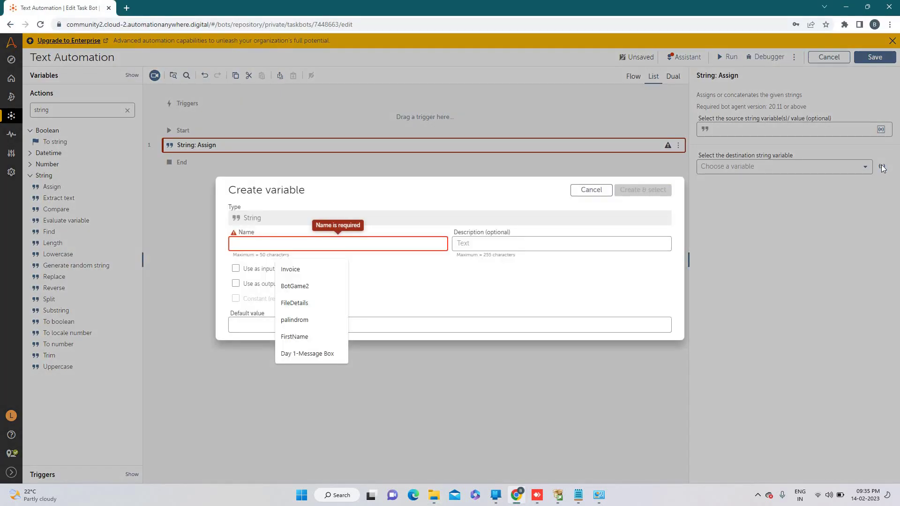
pyautogui.write('Folder')
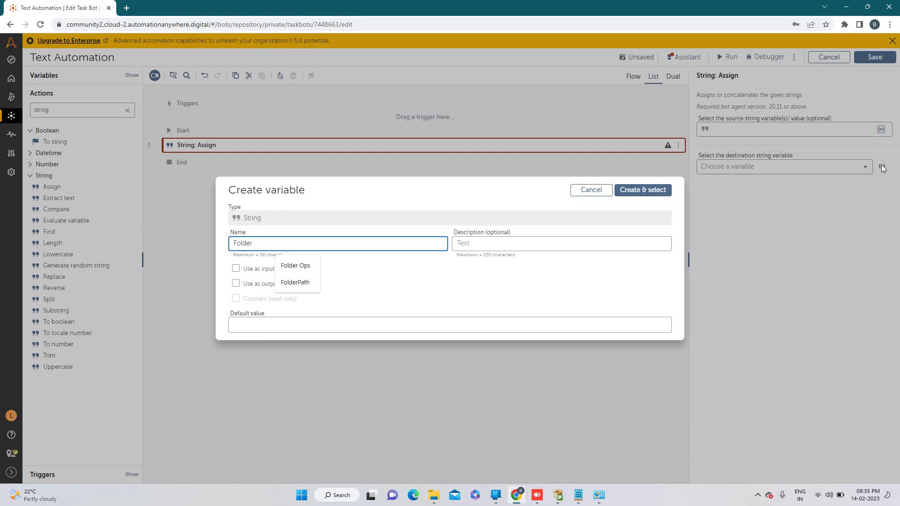
pyautogui.write('Path')
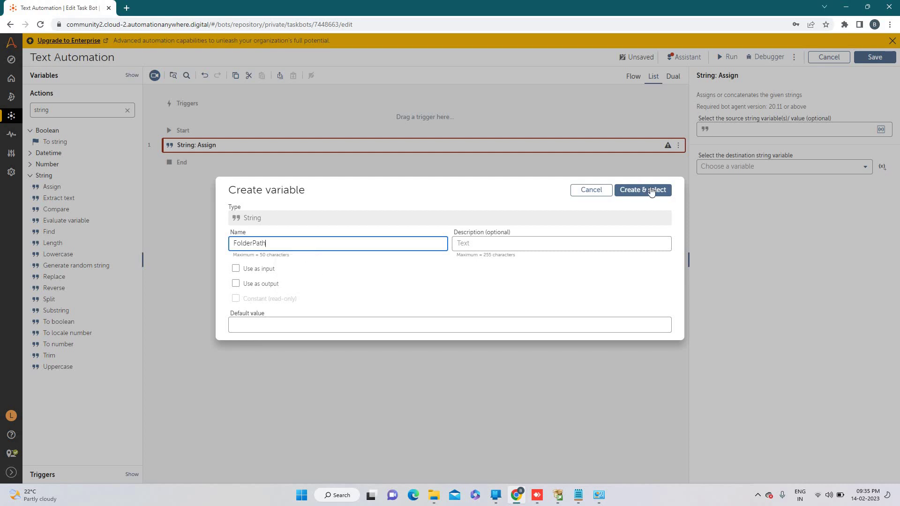
pyautogui.click(651, 189)
pyautogui.click(808, 128)
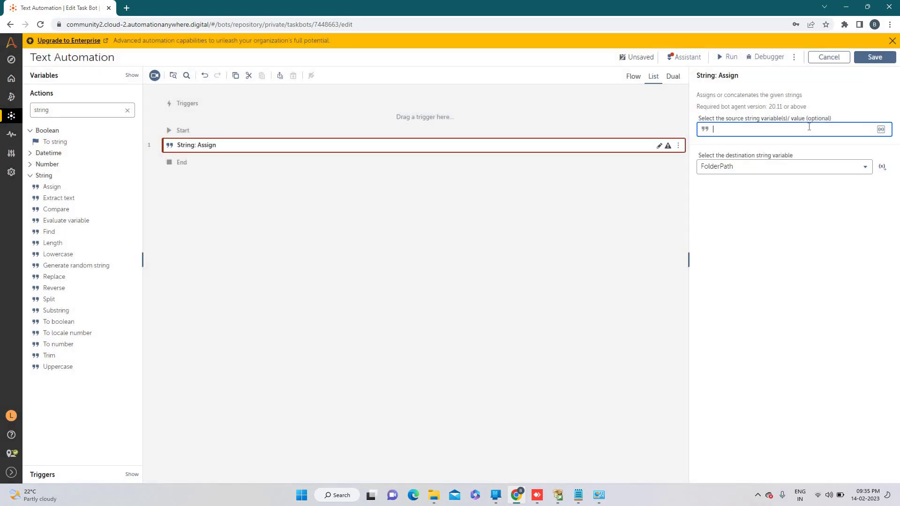
pyautogui.write('D:\\RPA')
pyautogui.click(876, 59)
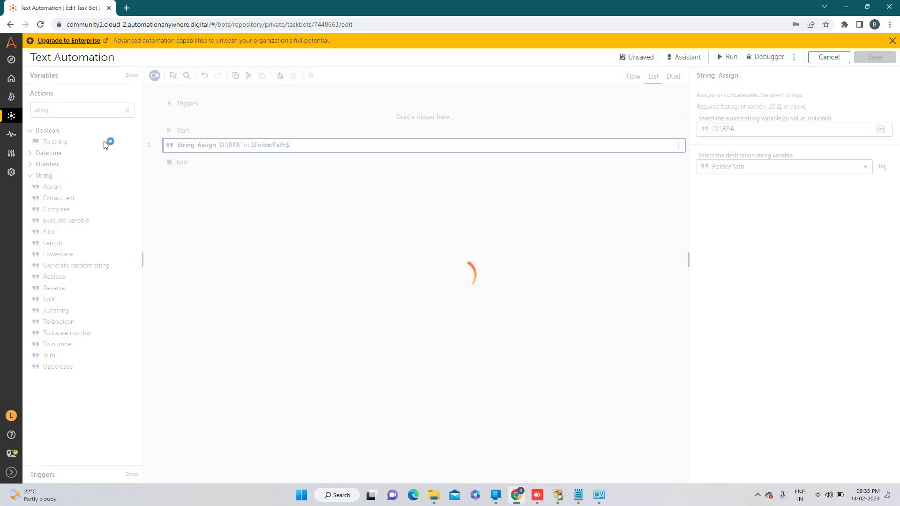
pyautogui.click(92, 113)
pyautogui.write('cV')
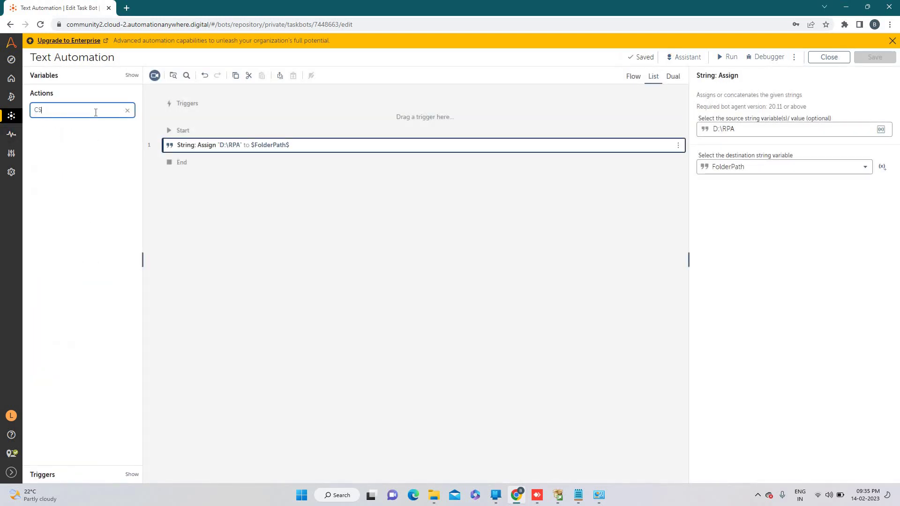
pyautogui.write('V')
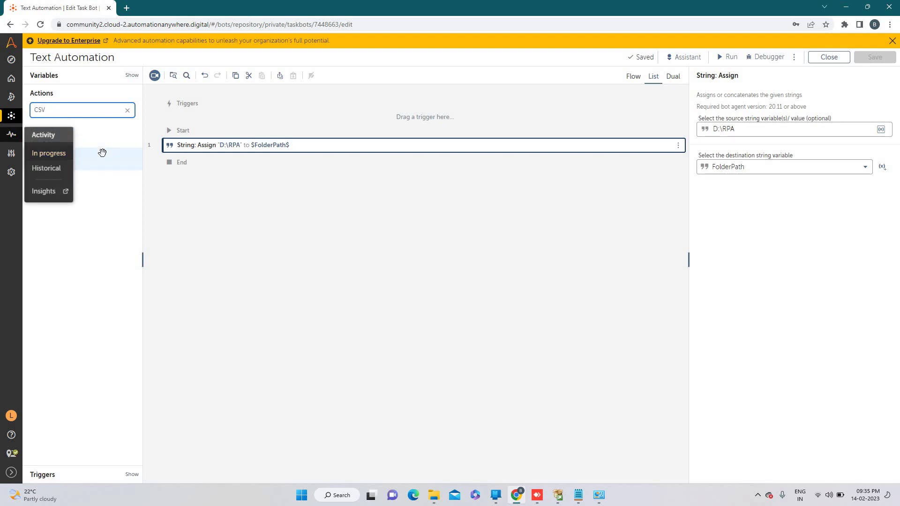
# Add a CSV/TXT Open step for a desktop file whose path starts with $FolderPath$.
pyautogui.doubleClick(102, 153)
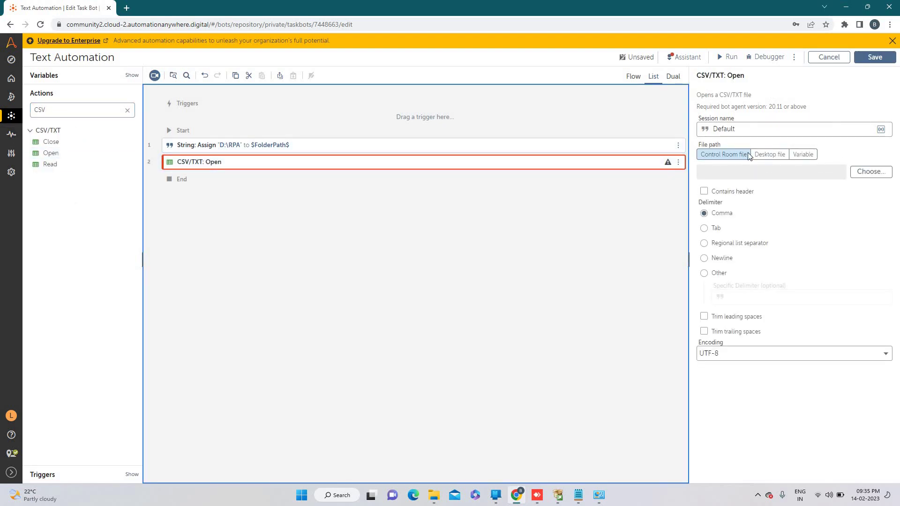
pyautogui.click(772, 155)
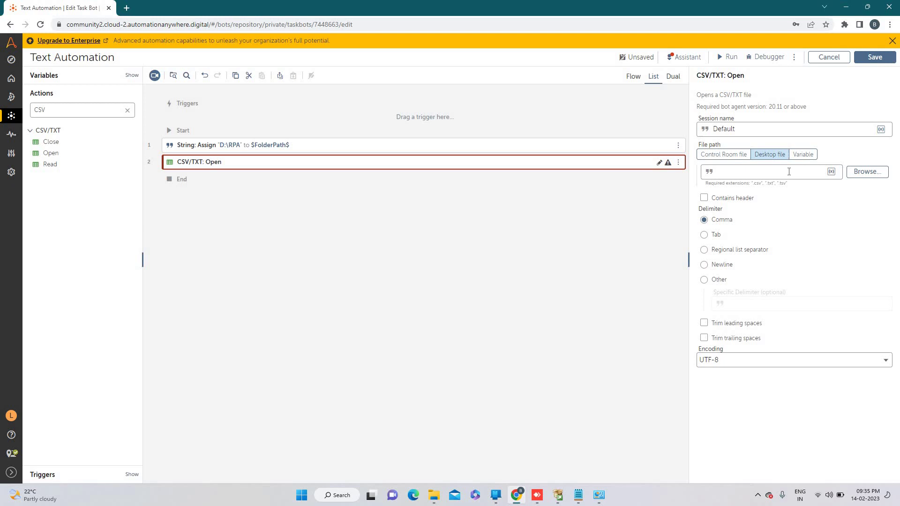
pyautogui.click(831, 172)
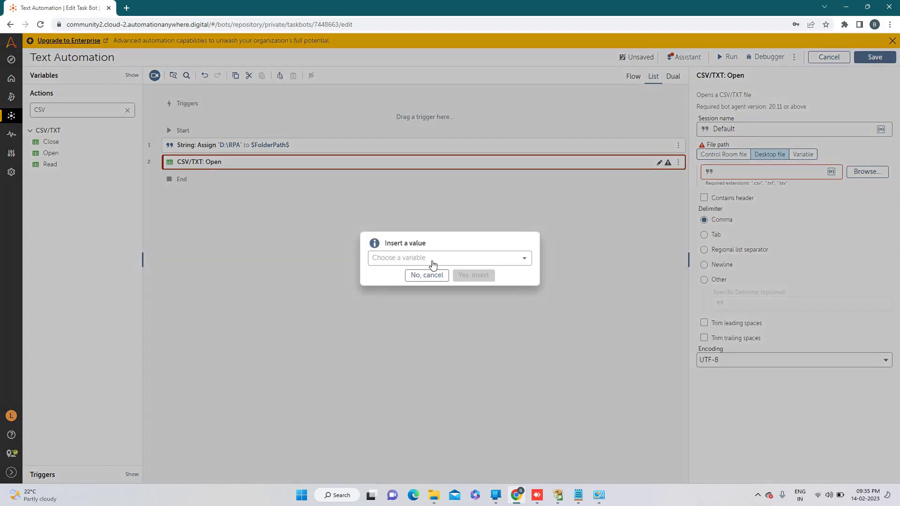
pyautogui.click(460, 320)
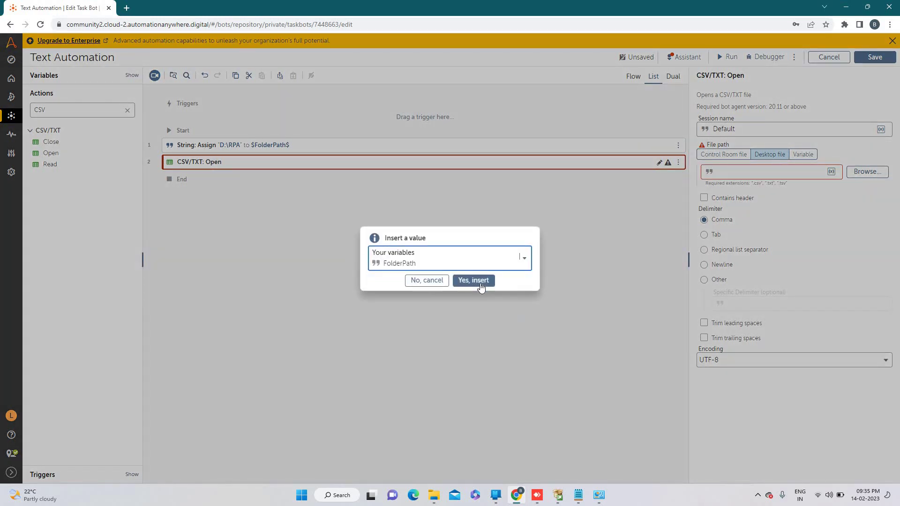
pyautogui.press('Return')
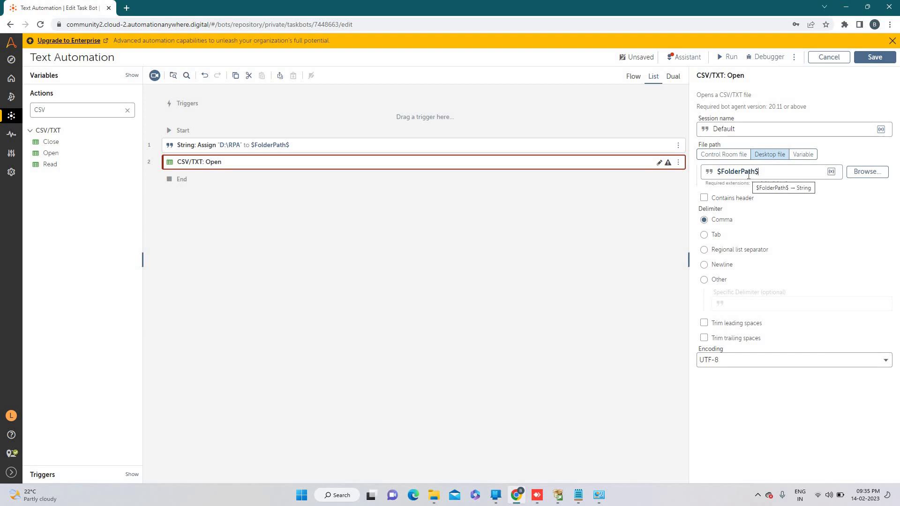
pyautogui.write('\\')
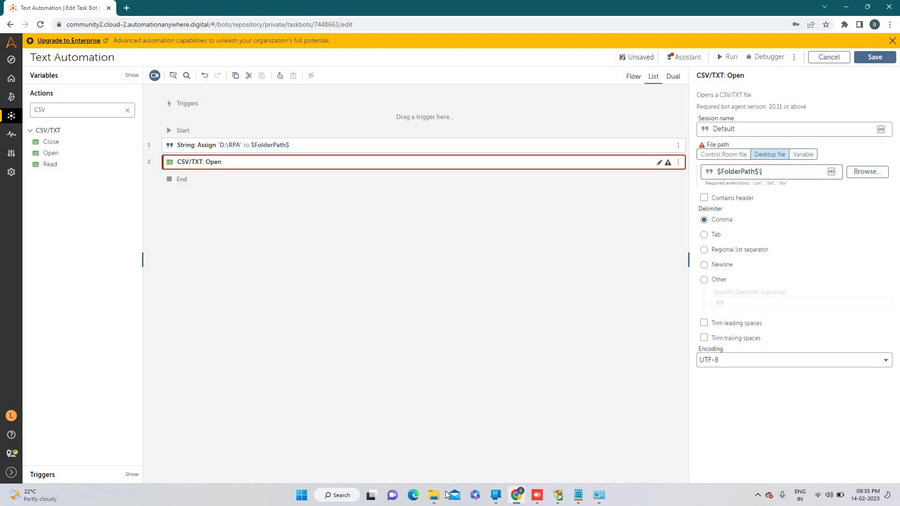
# Complete the file path as $FolderPath$\RPA.txt and save the bot.
pyautogui.click(436, 499)
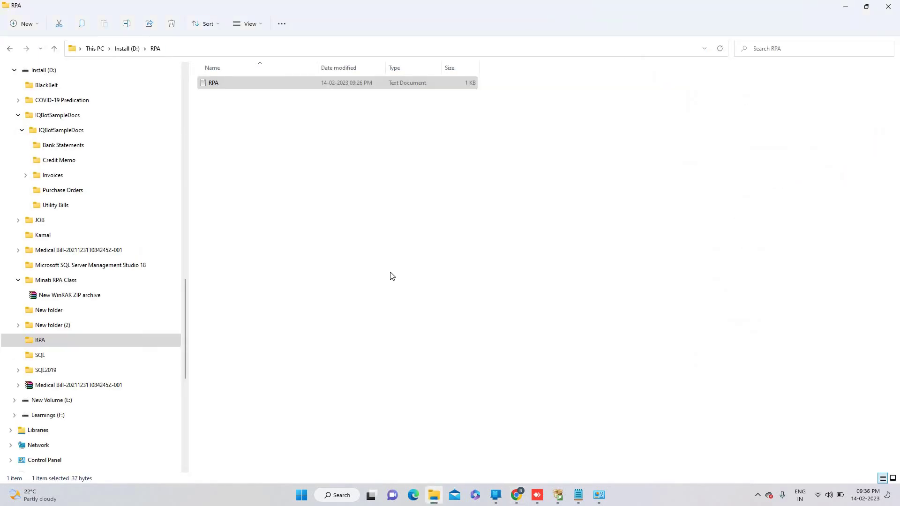
pyautogui.hotkey('alt', 'Tab')
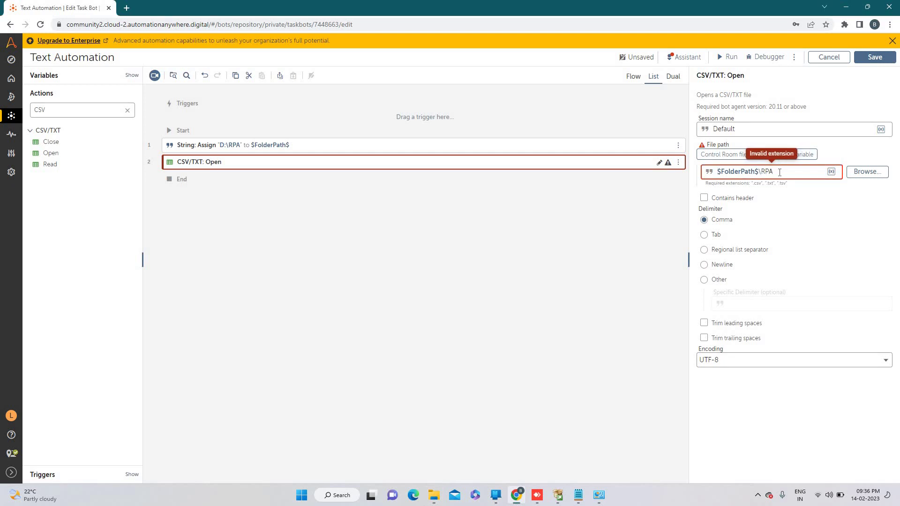
pyautogui.write('.txt')
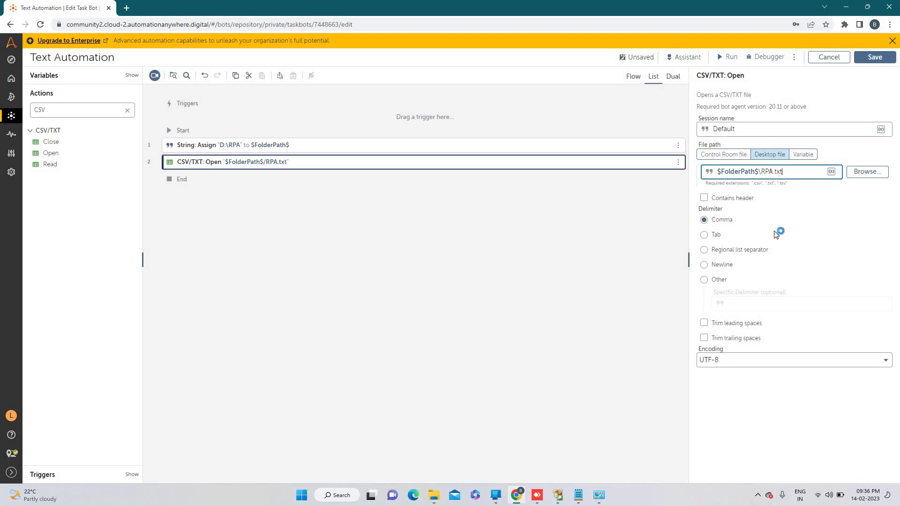
pyautogui.hotkey('ctrl', 's')
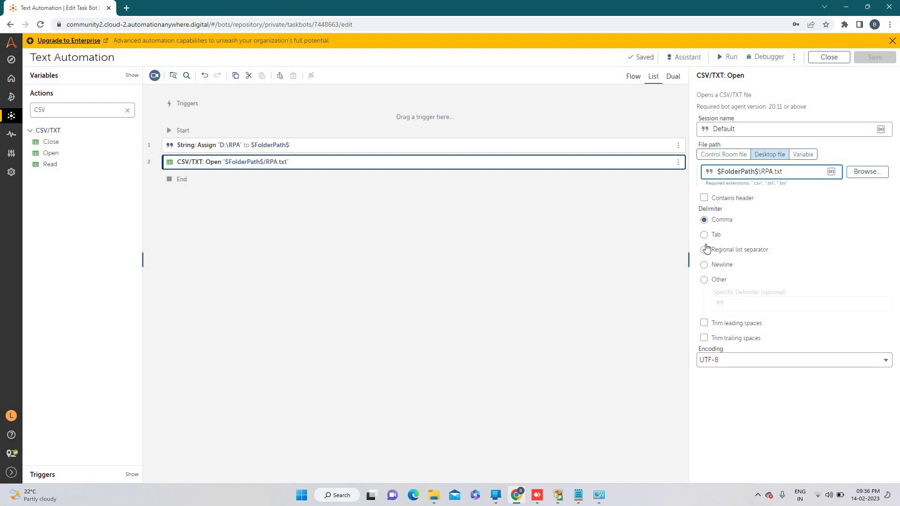
pyautogui.click(578, 495)
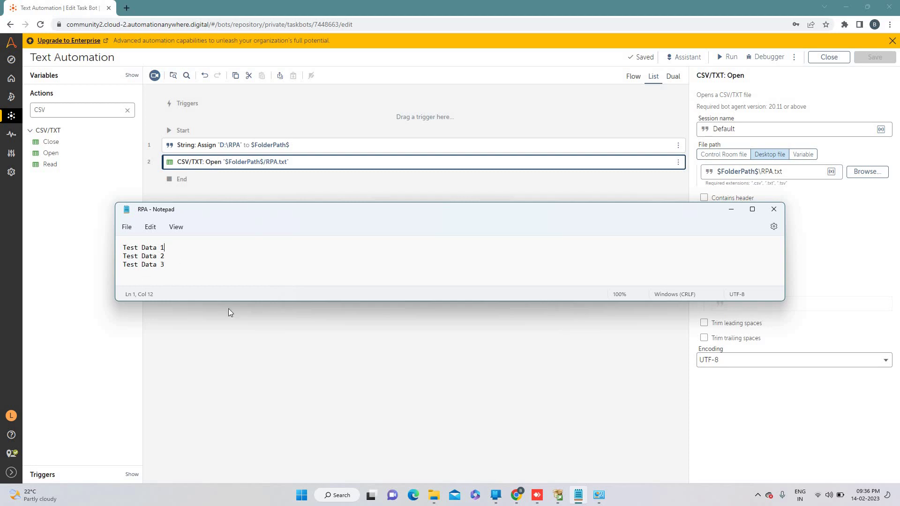
pyautogui.click(714, 309)
pyautogui.click(355, 213)
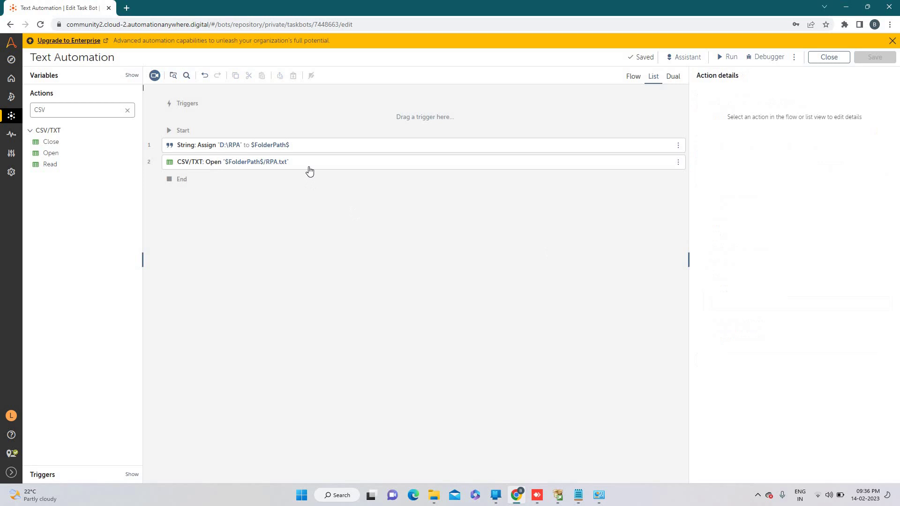
pyautogui.moveTo(305, 167)
pyautogui.mouseDown()
pyautogui.moveTo(750, 299)
pyautogui.moveTo(727, 257)
pyautogui.mouseUp()
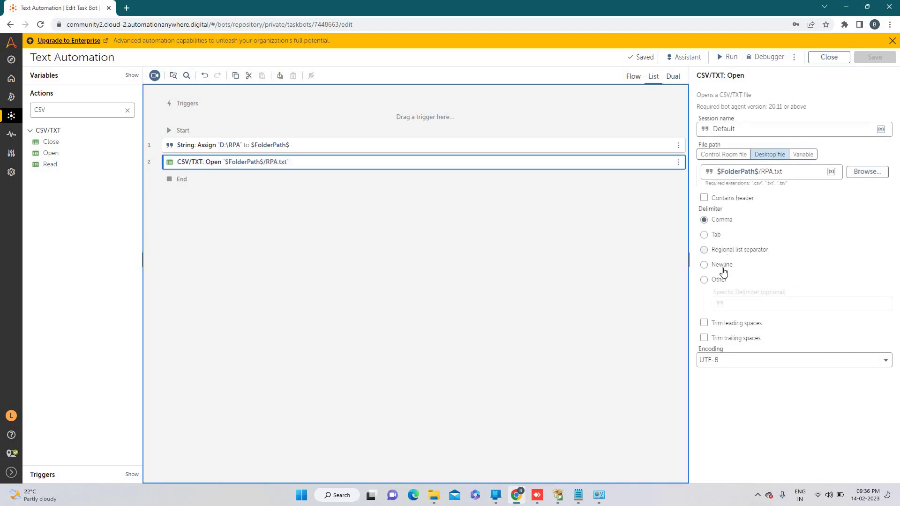
# Set the CSV/TXT Open step's delimiter to Newline and save.
pyautogui.click(722, 266)
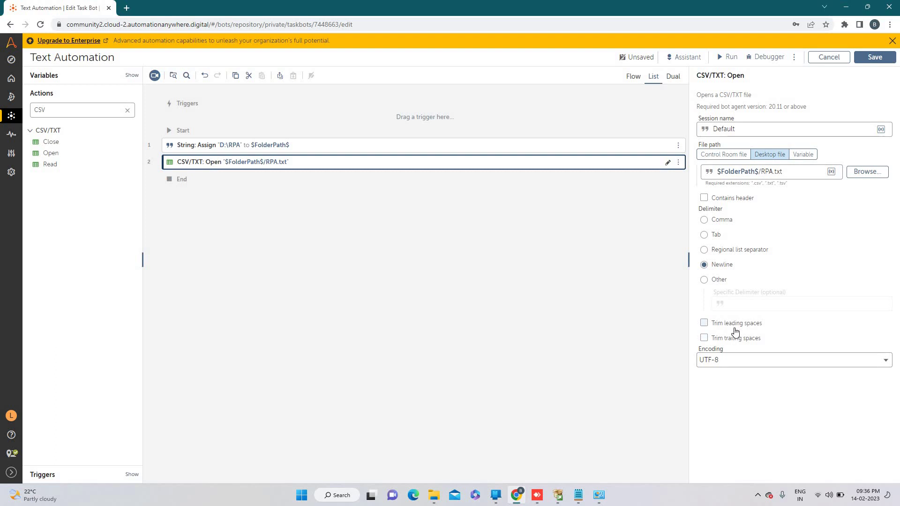
pyautogui.click(889, 58)
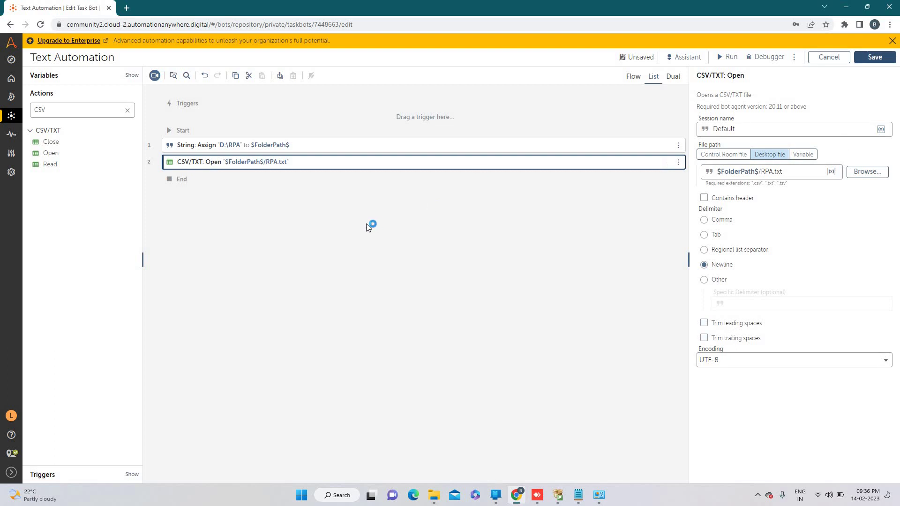
# Add a CSV/TXT Read step that outputs to a new TableFromCSV table variable, then save.
pyautogui.doubleClick(39, 164)
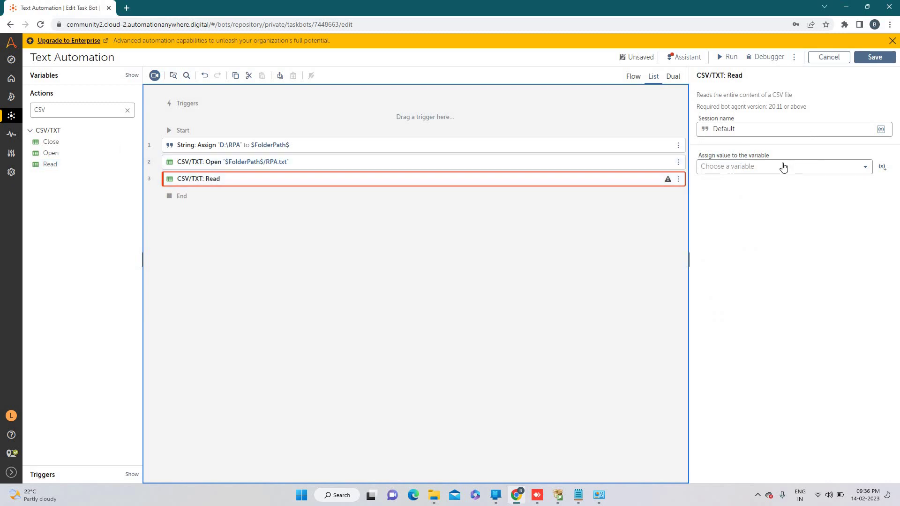
pyautogui.click(882, 167)
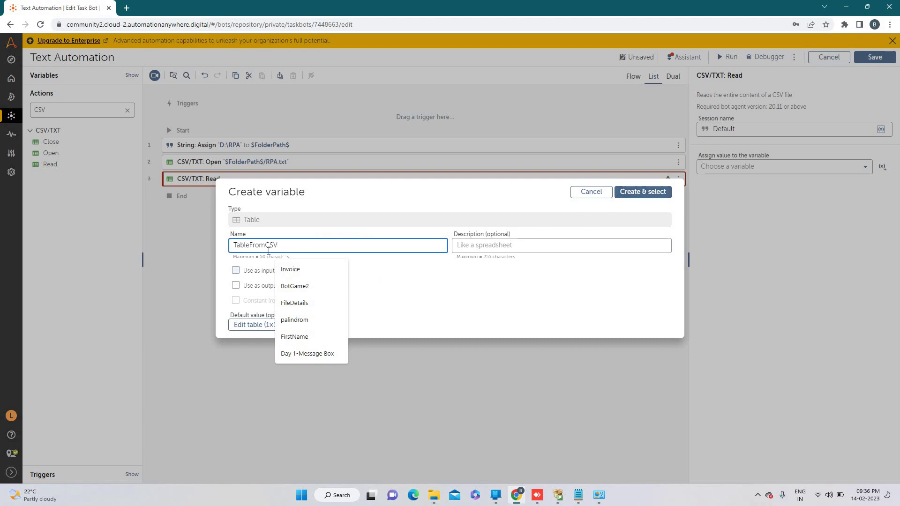
pyautogui.click(251, 272)
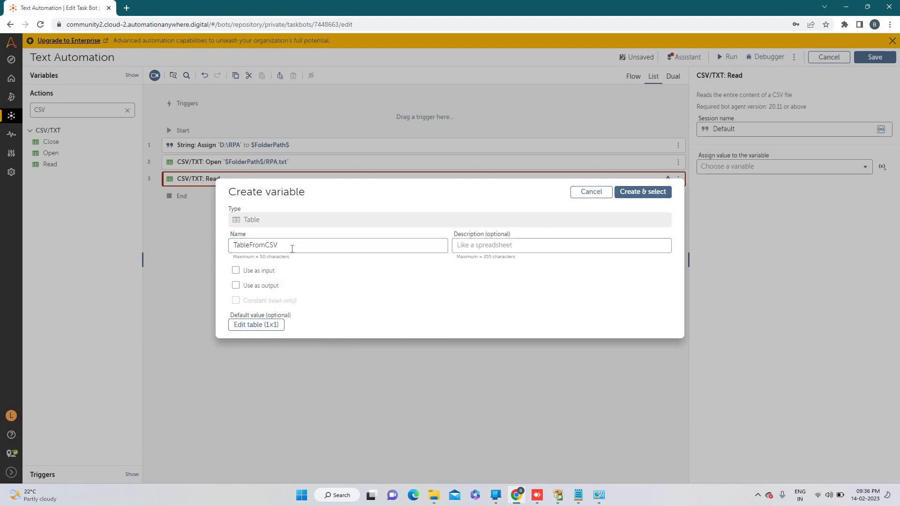
pyautogui.click(639, 192)
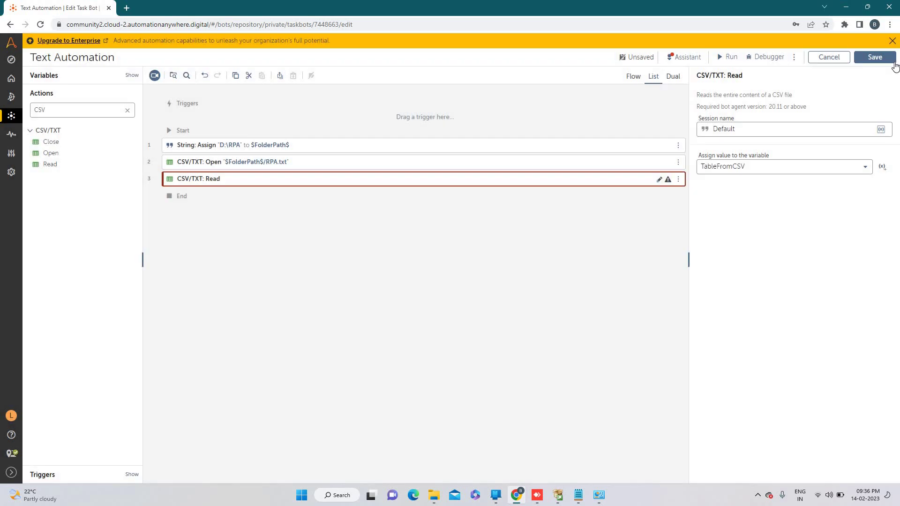
pyautogui.hotkey('ctrl', 's')
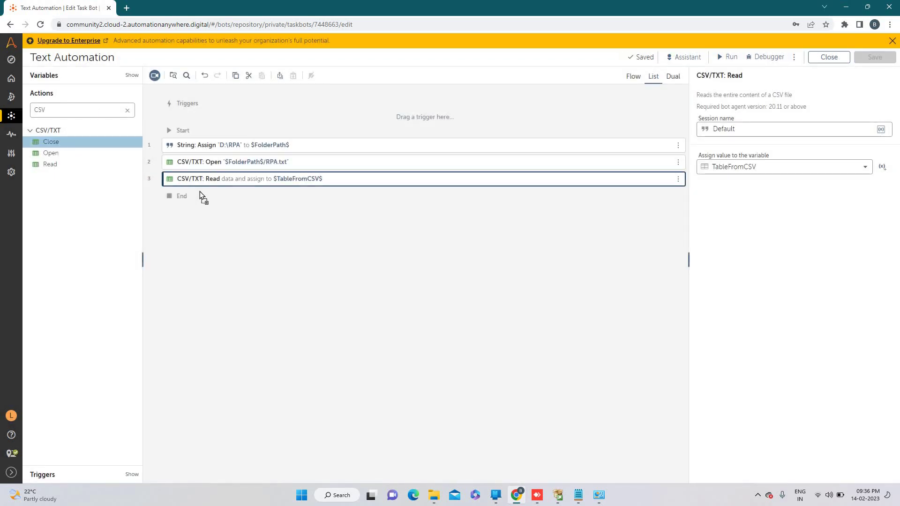
# Add a CSV/TXT Close step followed by a Loop action.
pyautogui.moveTo(55, 141); pyautogui.dragTo(199, 196)
pyautogui.doubleClick(71, 109)
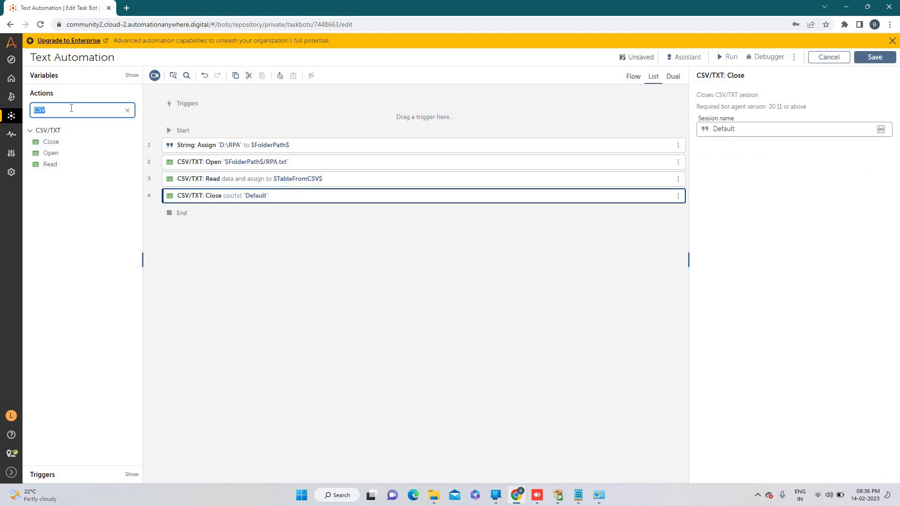
pyautogui.write('Loop')
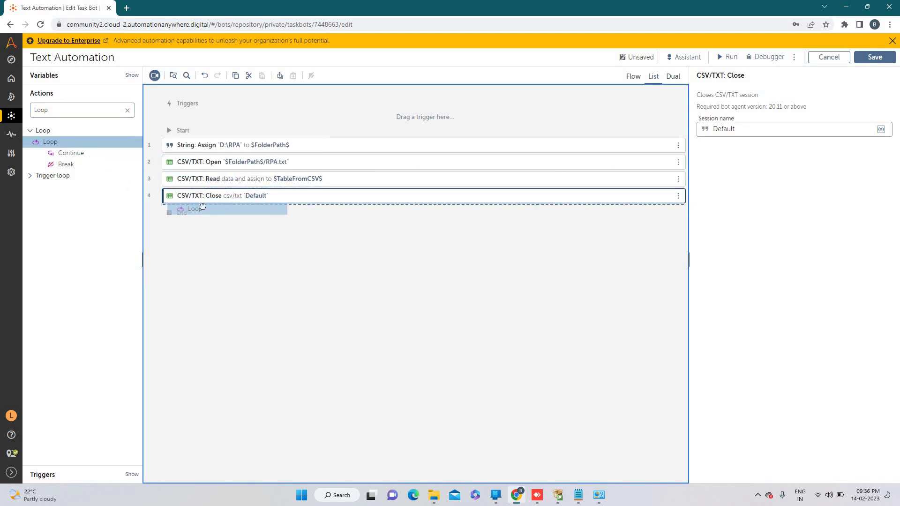
pyautogui.moveTo(125, 160); pyautogui.dragTo(204, 207)
# Loop over each row of TableFromCSV into new record TableRow, and save.
pyautogui.click(746, 163)
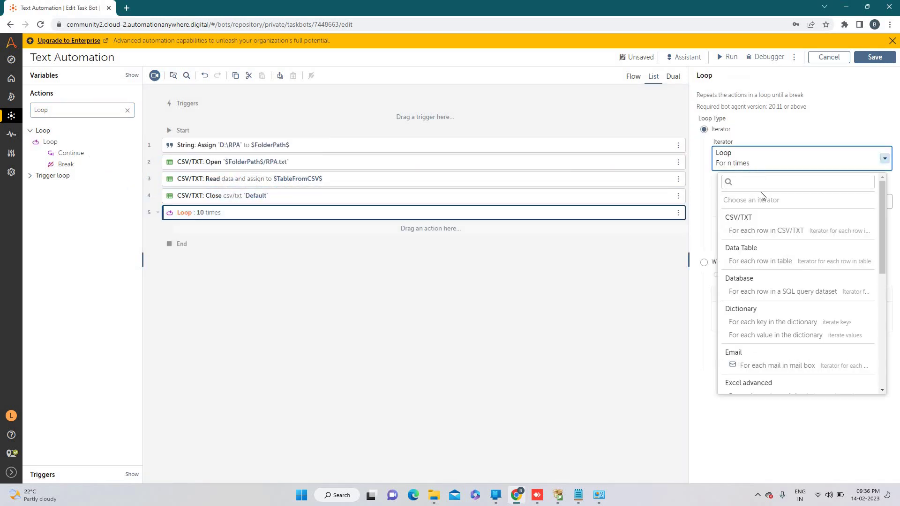
pyautogui.click(773, 261)
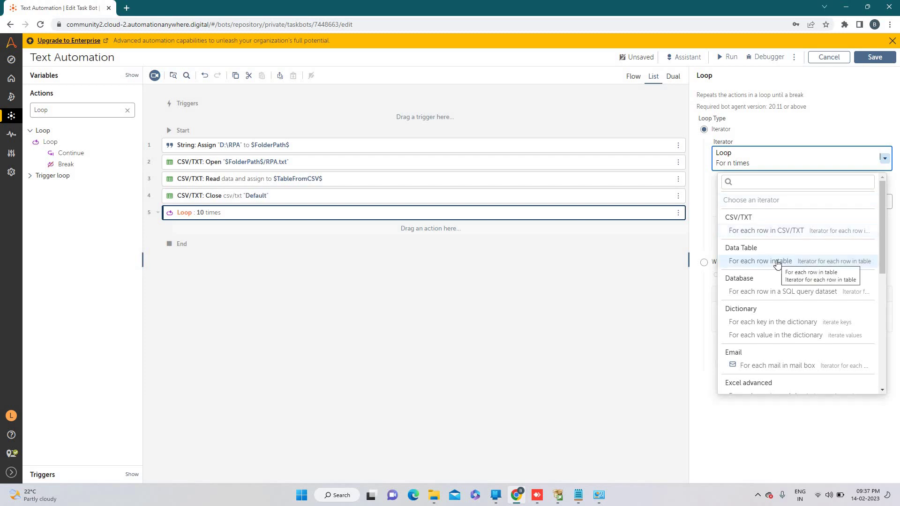
pyautogui.click(779, 202)
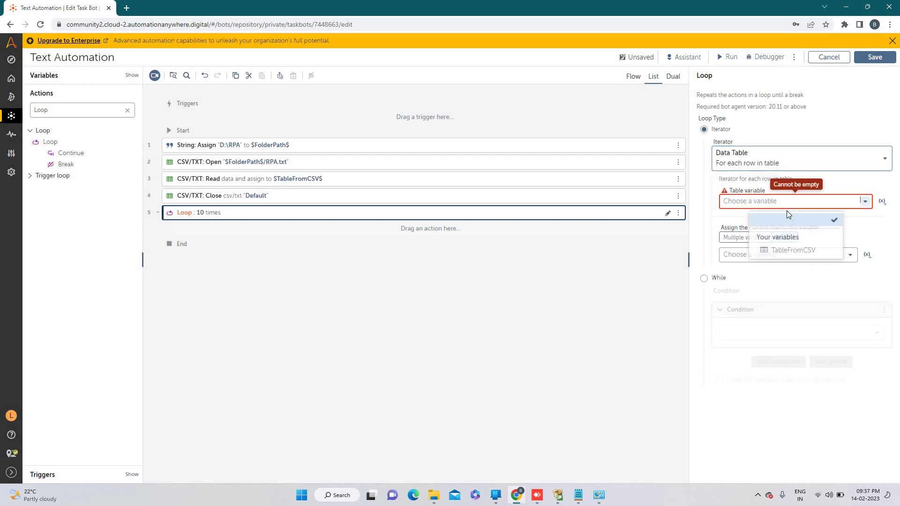
pyautogui.click(792, 255)
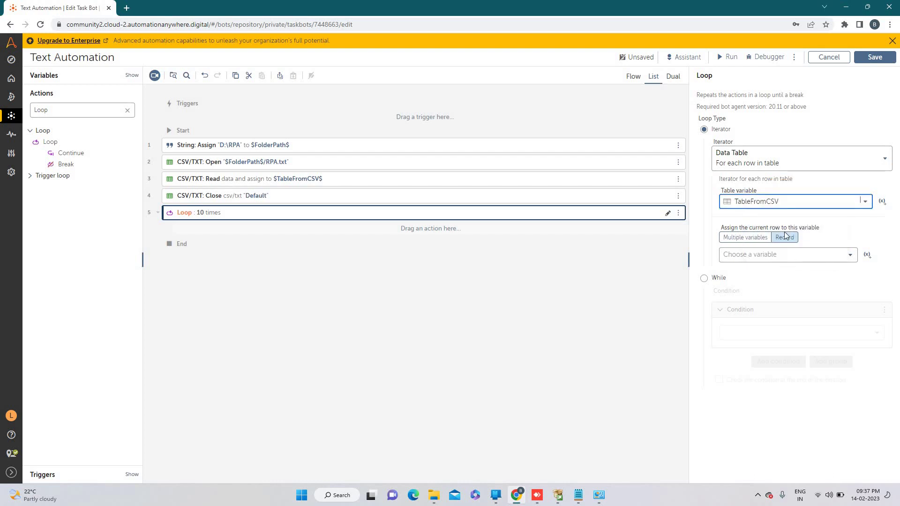
pyautogui.click(868, 257)
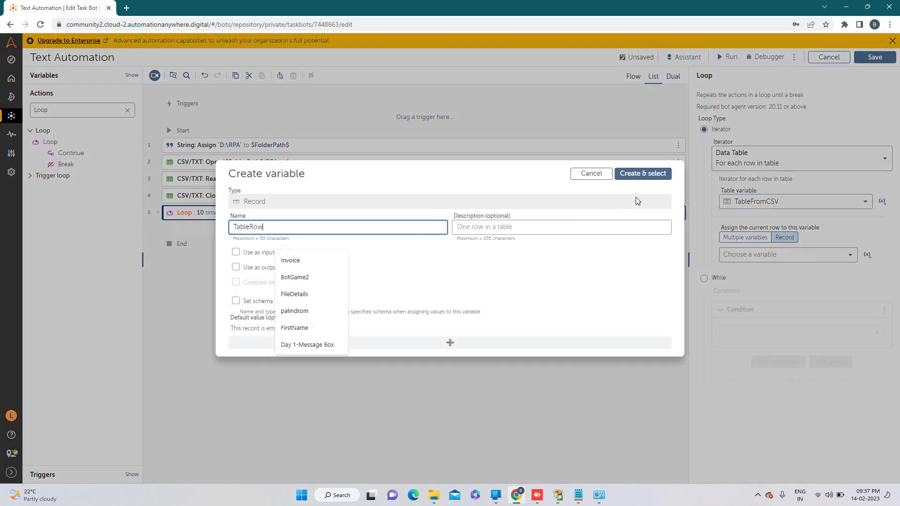
pyautogui.click(665, 176)
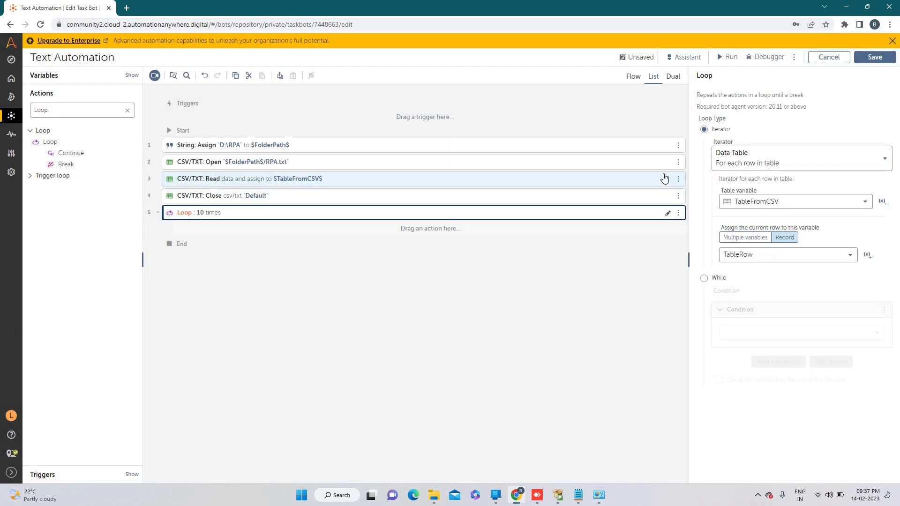
pyautogui.hotkey('ctrl', 's')
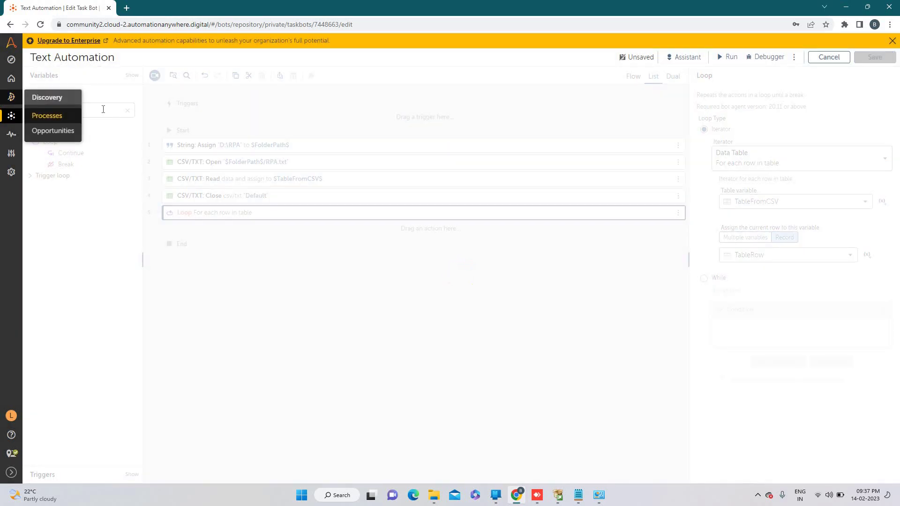
# Place a Message box inside the loop that shows $TableRow[0]$.
pyautogui.doubleClick(102, 109)
pyautogui.write('e')
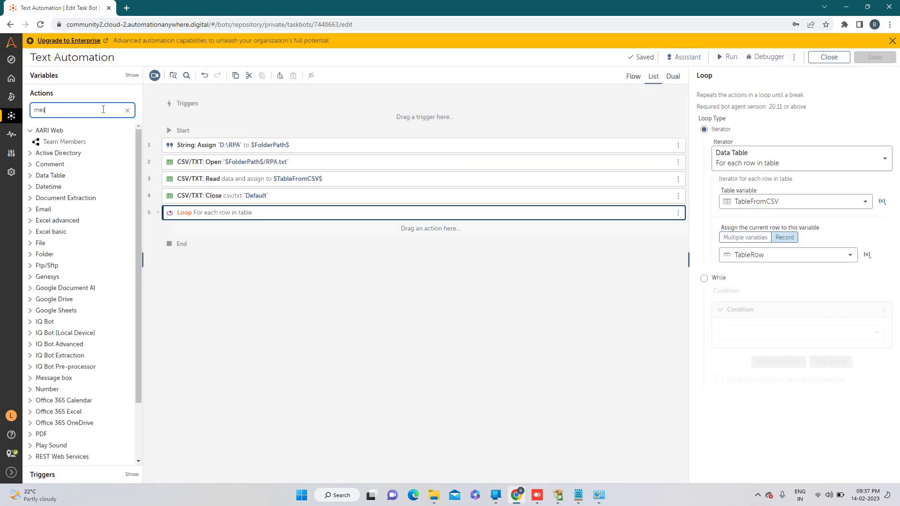
pyautogui.write('ss')
pyautogui.moveTo(61, 141)
pyautogui.mouseDown()
pyautogui.moveTo(274, 248)
pyautogui.moveTo(290, 230)
pyautogui.mouseUp()
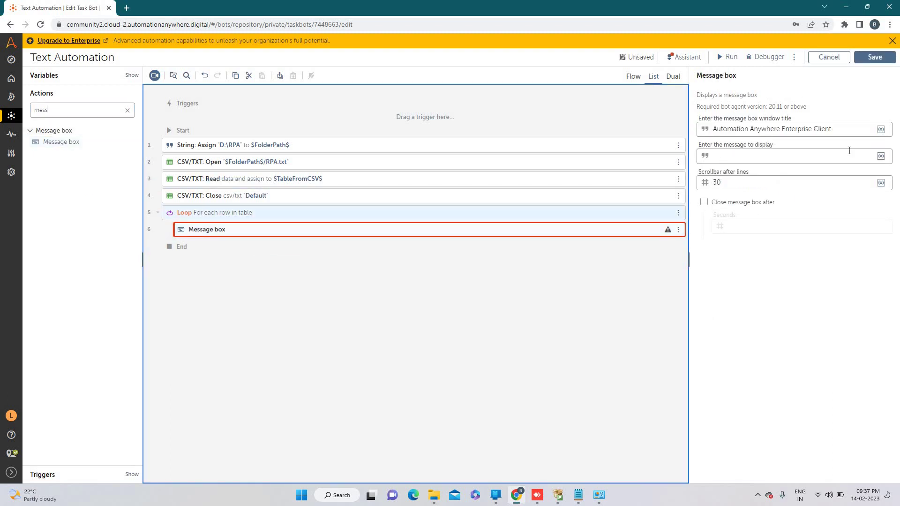
pyautogui.click(880, 155)
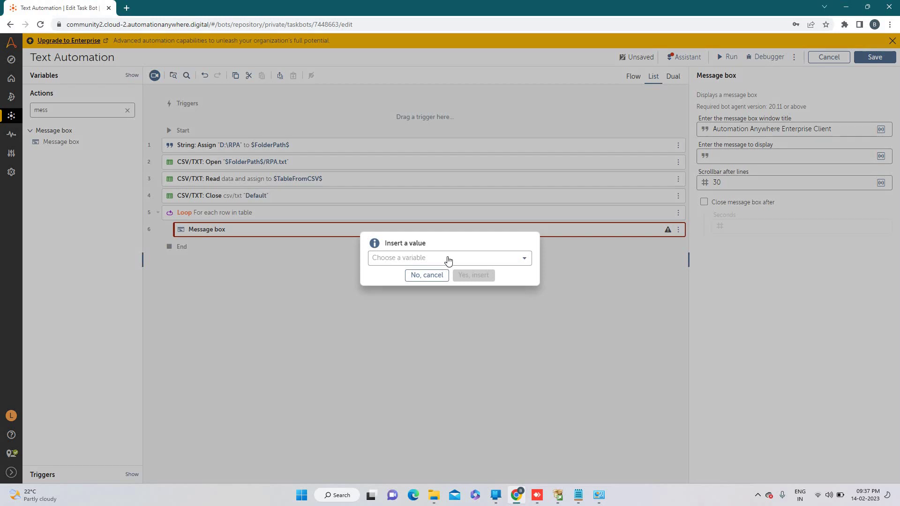
pyautogui.click(445, 260)
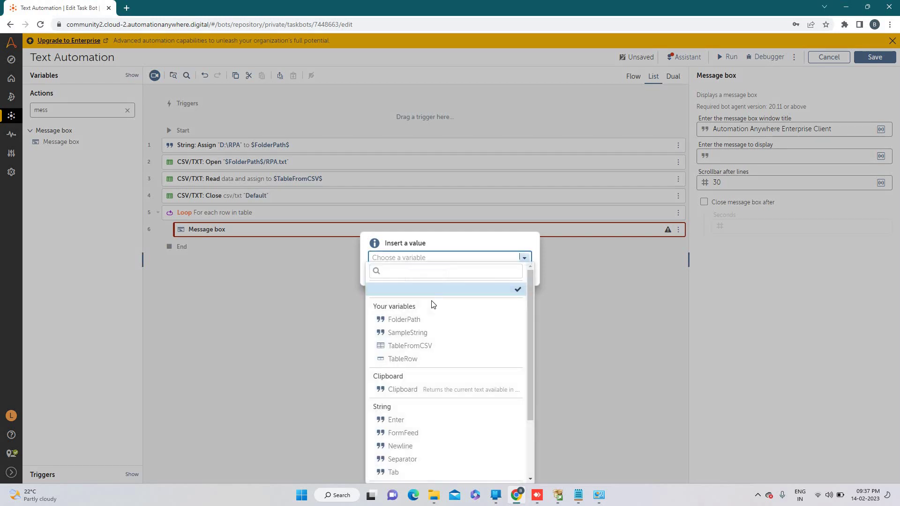
pyautogui.click(408, 360)
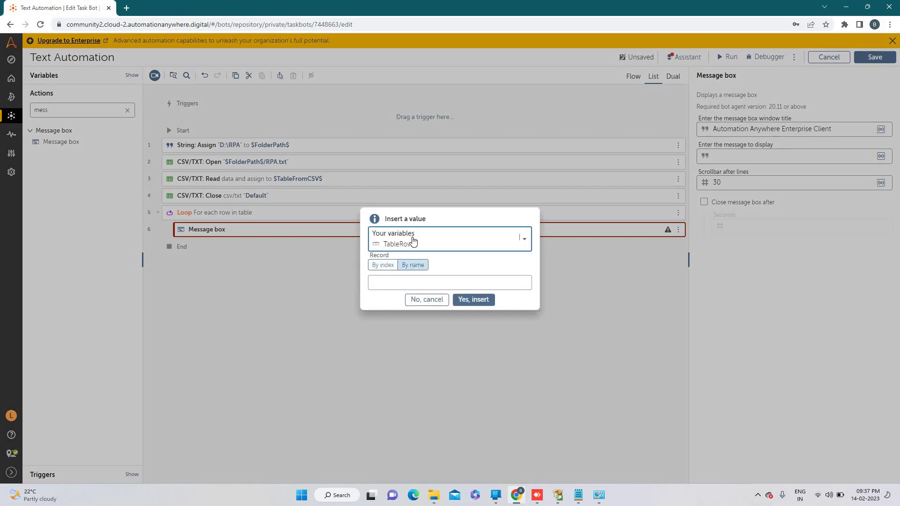
pyautogui.click(383, 265)
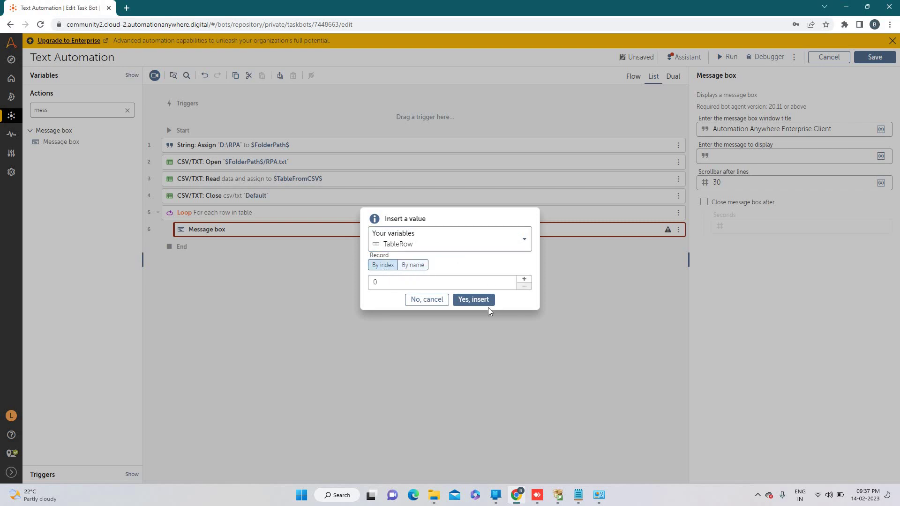
pyautogui.click(474, 300)
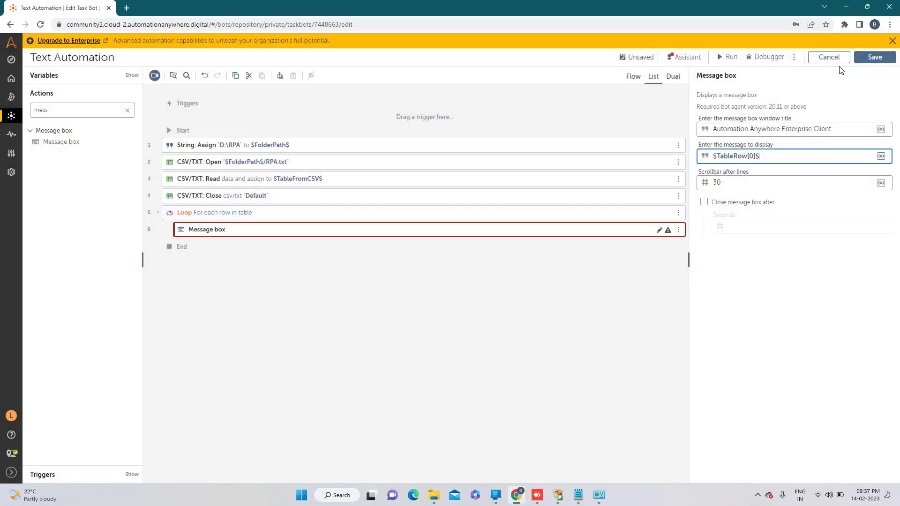
# Save the Text Automation bot and run it on this computer.
pyautogui.click(875, 56)
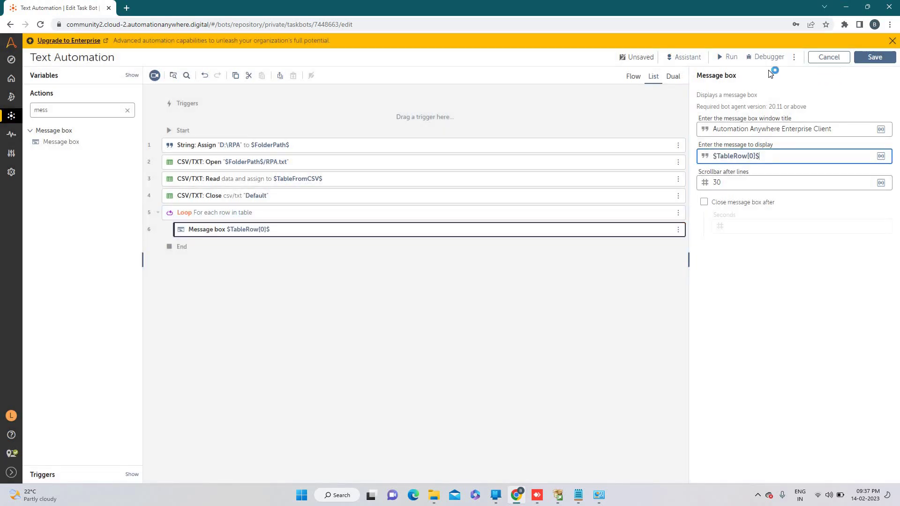
pyautogui.click(727, 59)
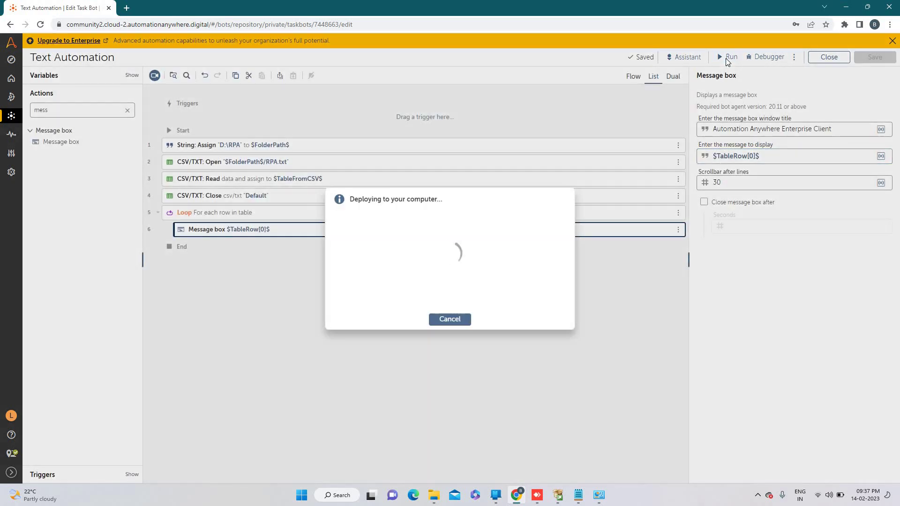